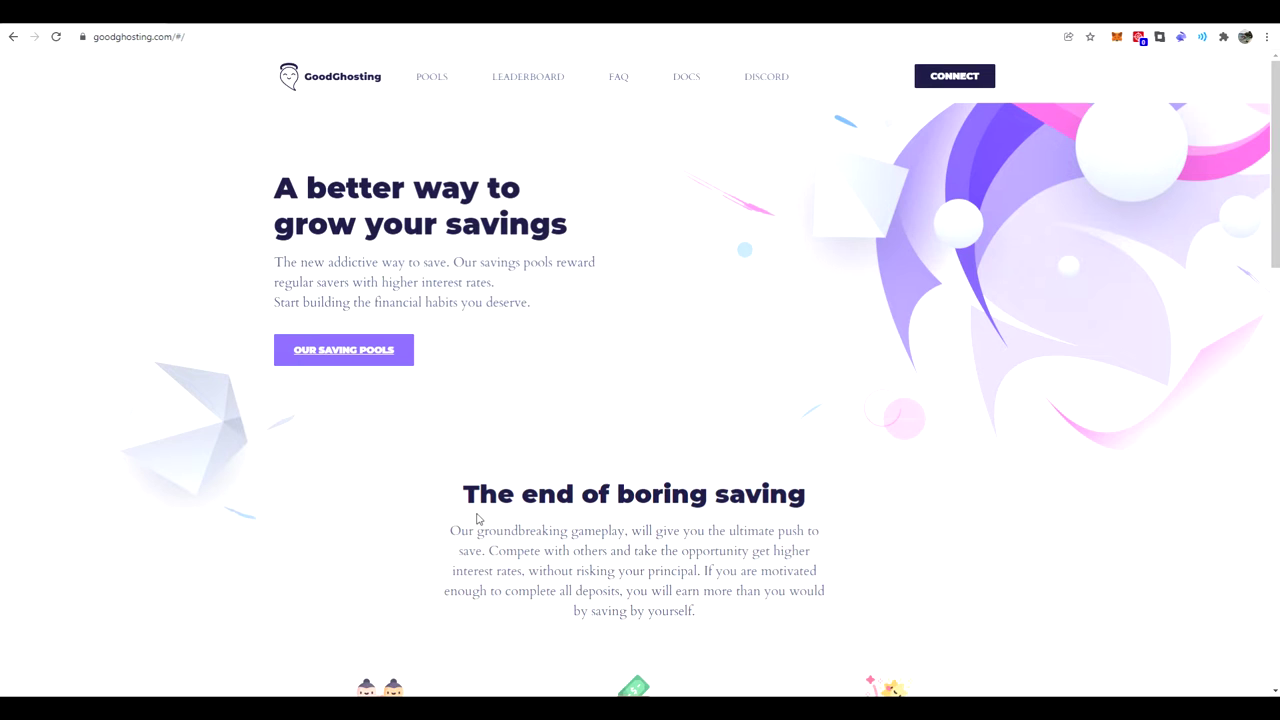
Review the GoodGhosting savings Stats section, then move to the allbridge.io tab
scroll(477, 518, down, 1)
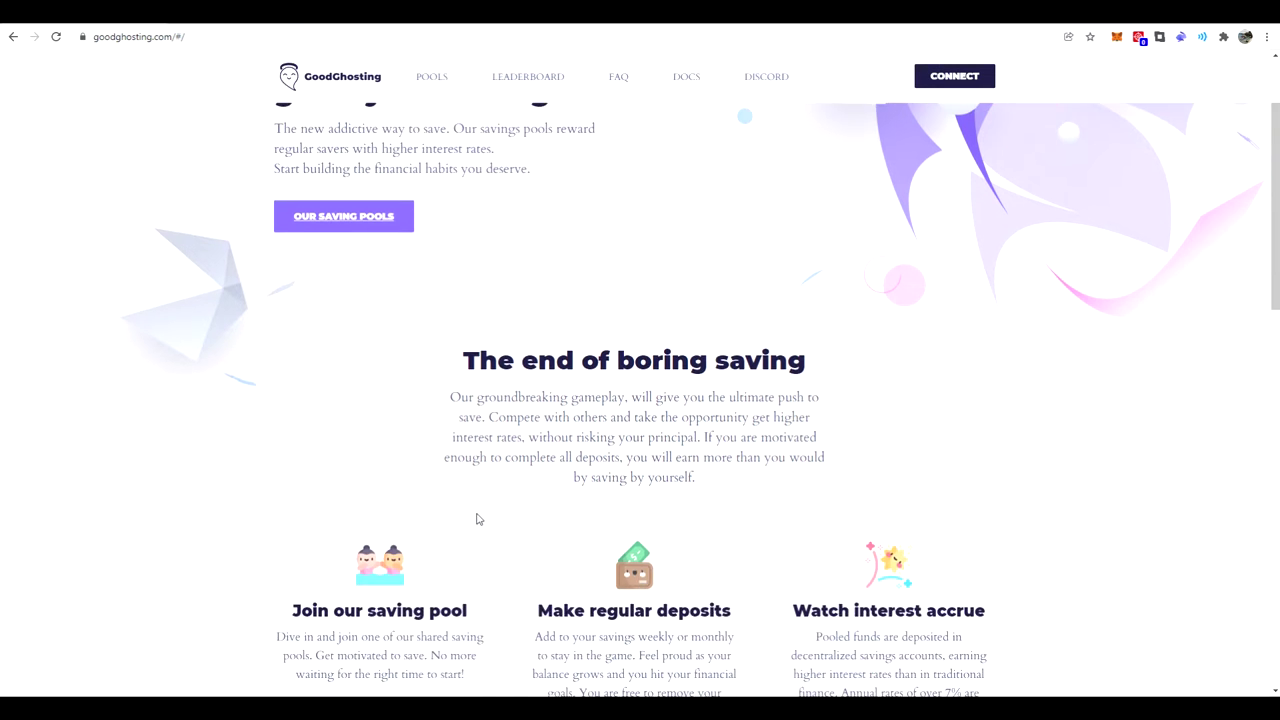
scroll(480, 518, down, 2)
scroll(490, 520, down, 1)
scroll(500, 521, down, 2)
scroll(508, 517, down, 2)
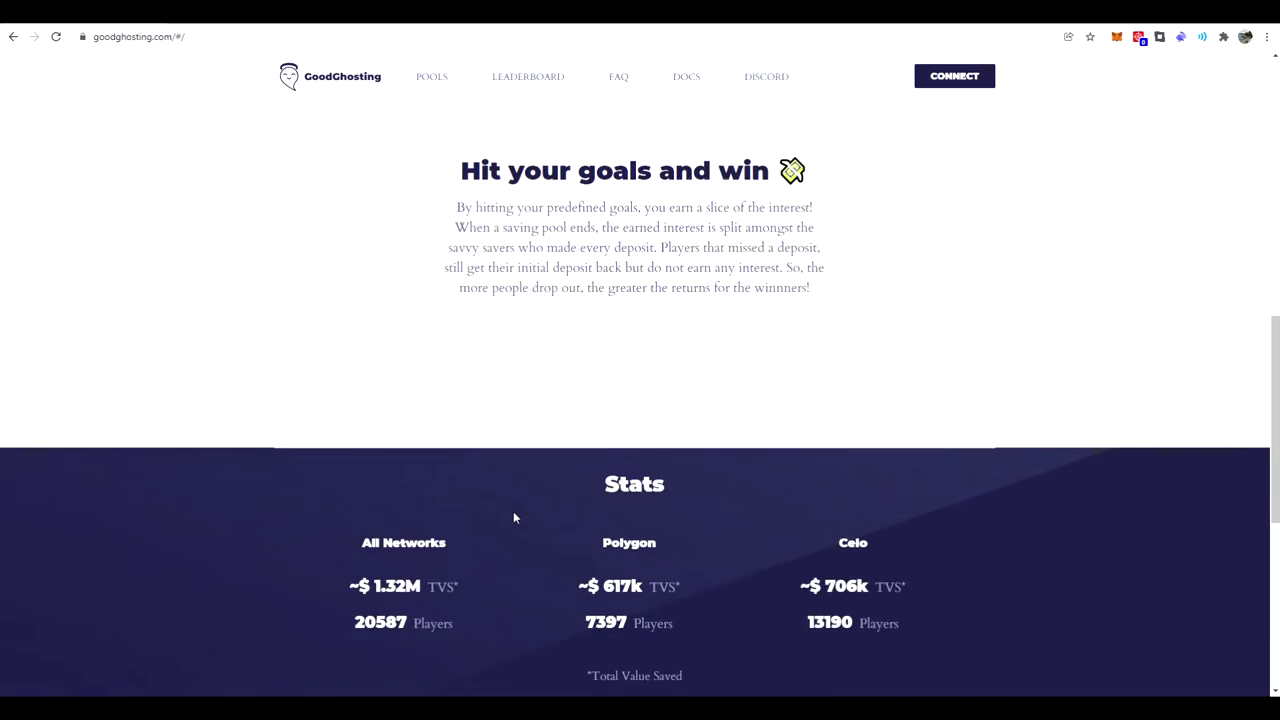
scroll(515, 512, down, 1)
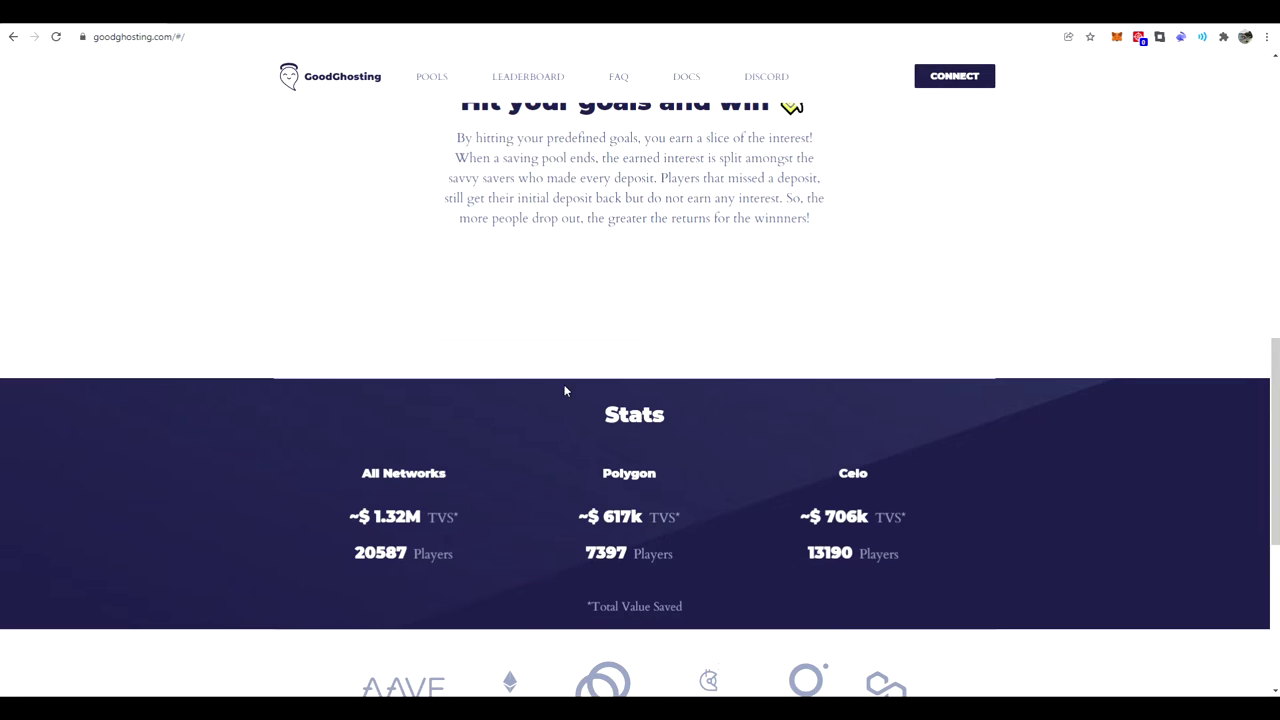
key(ctrl+Tab)
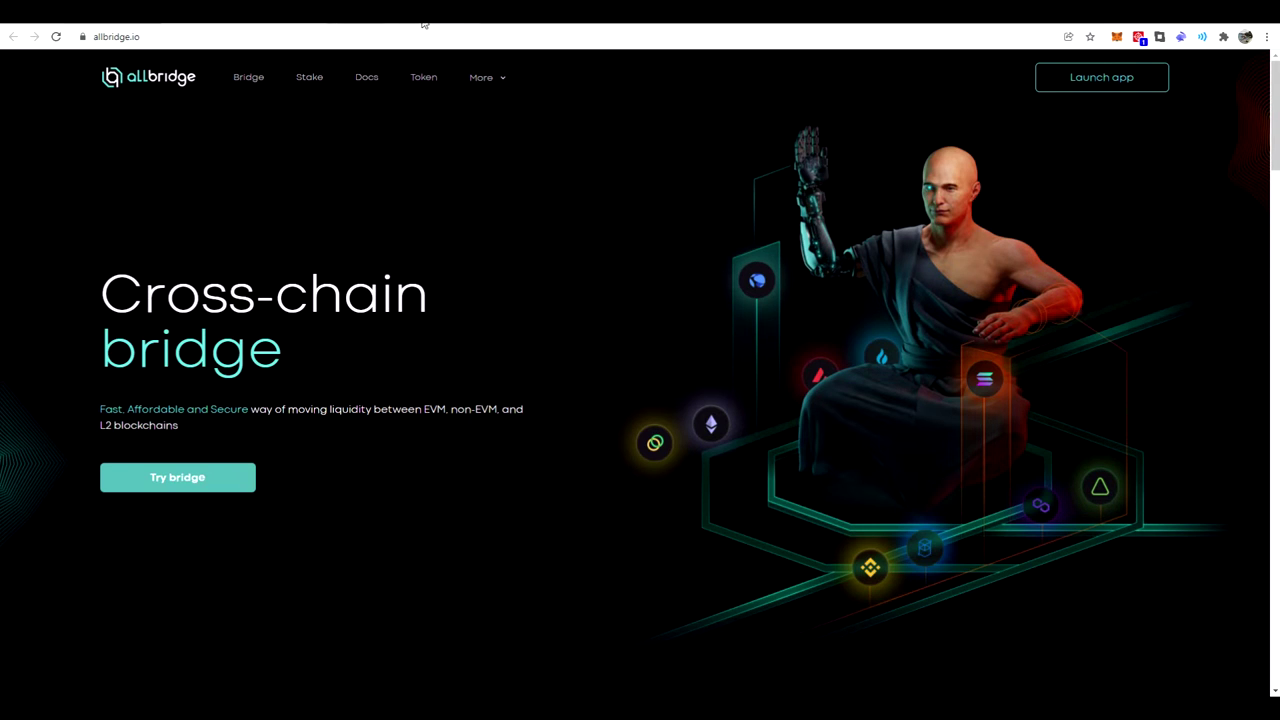
Launch the Allbridge bridge app, showing the destination chain list with Celo checked
click(654, 391)
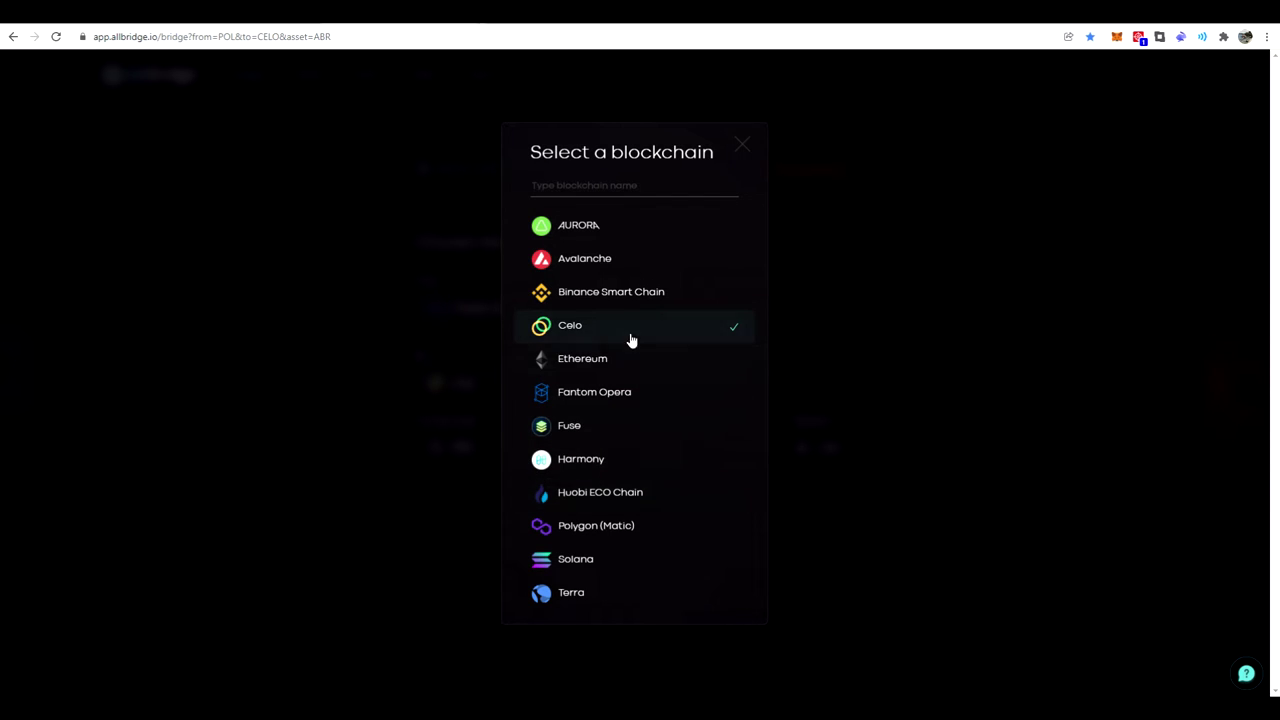
Keep Celo as destination and ABR as the bridged asset, then go to ApeSwap
click(270, 360)
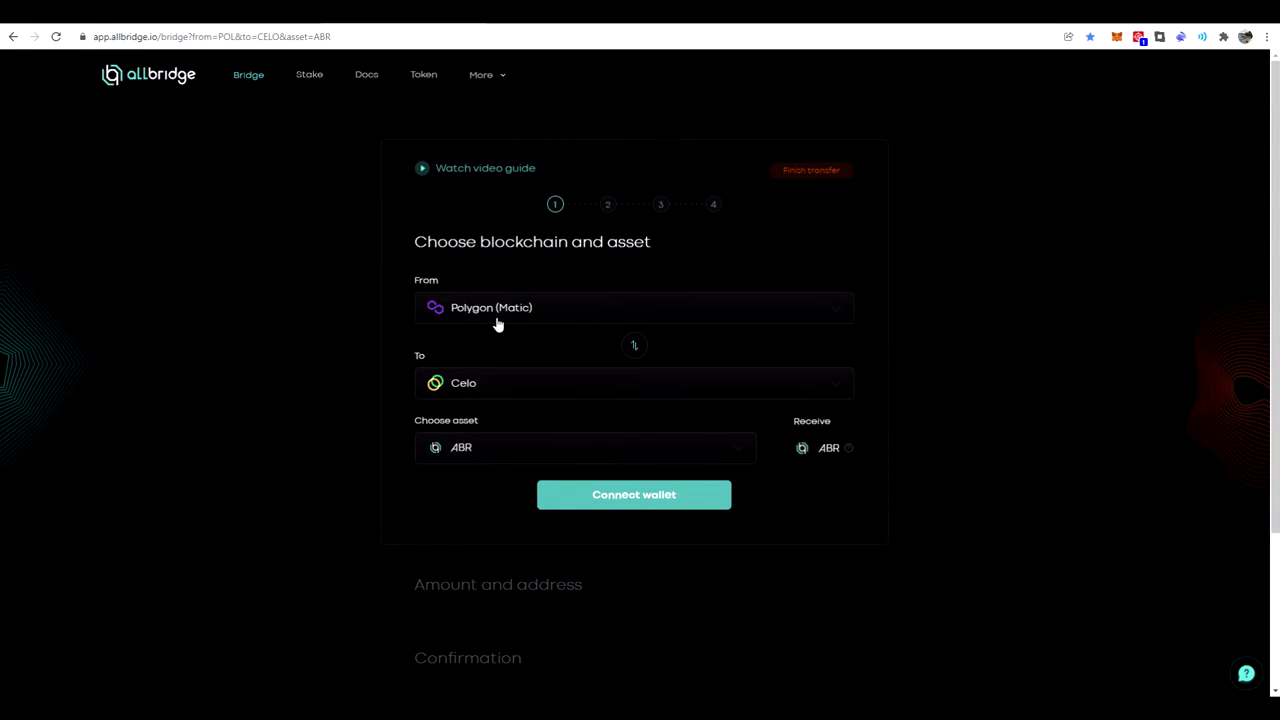
click(637, 455)
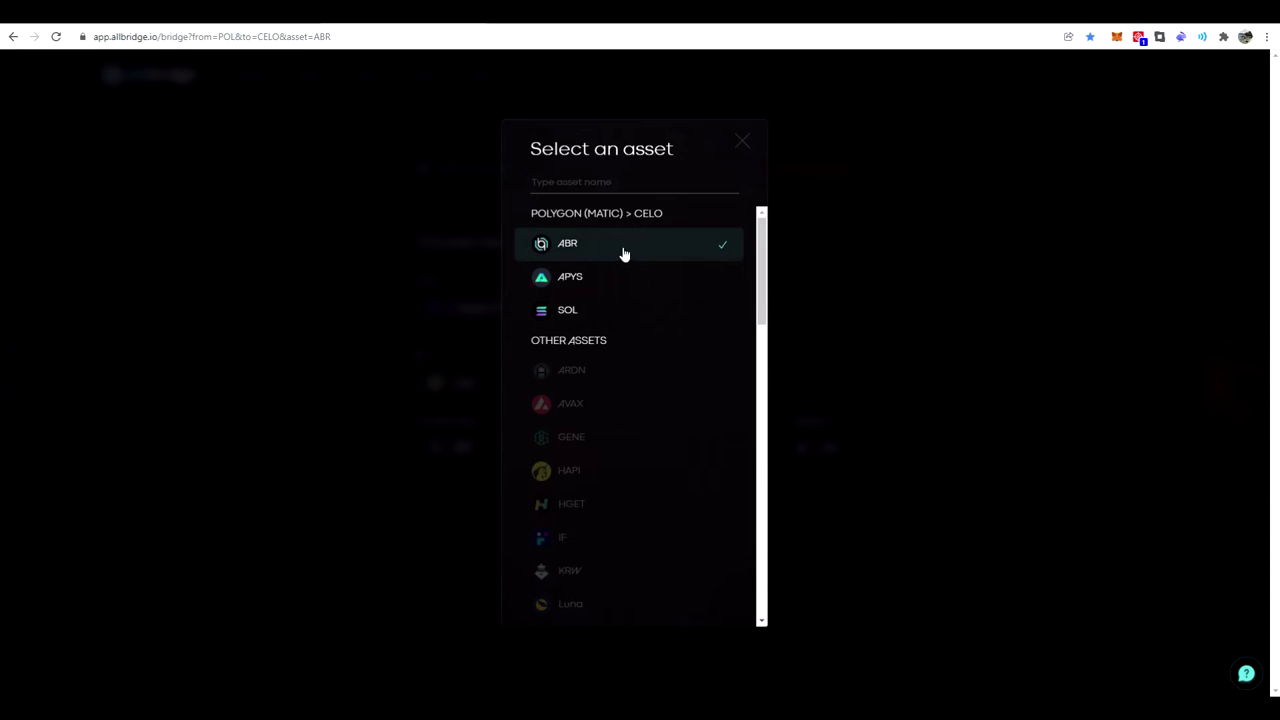
click(376, 348)
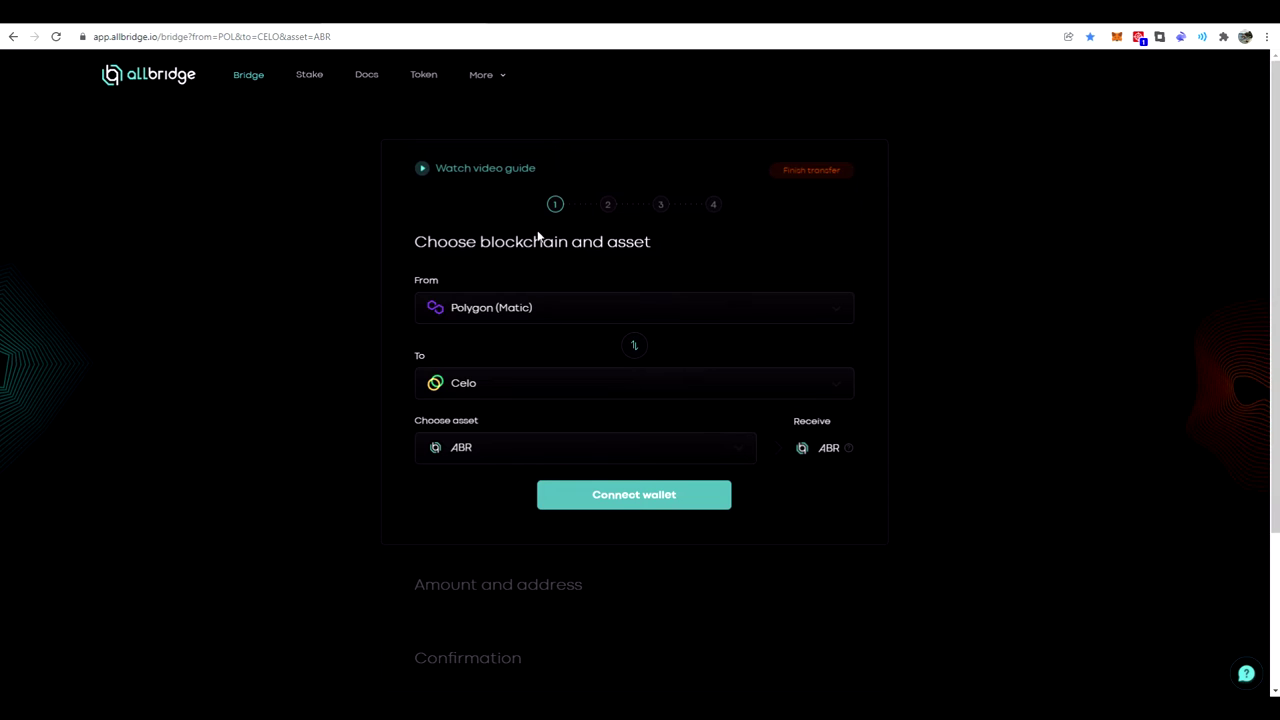
click(565, 21)
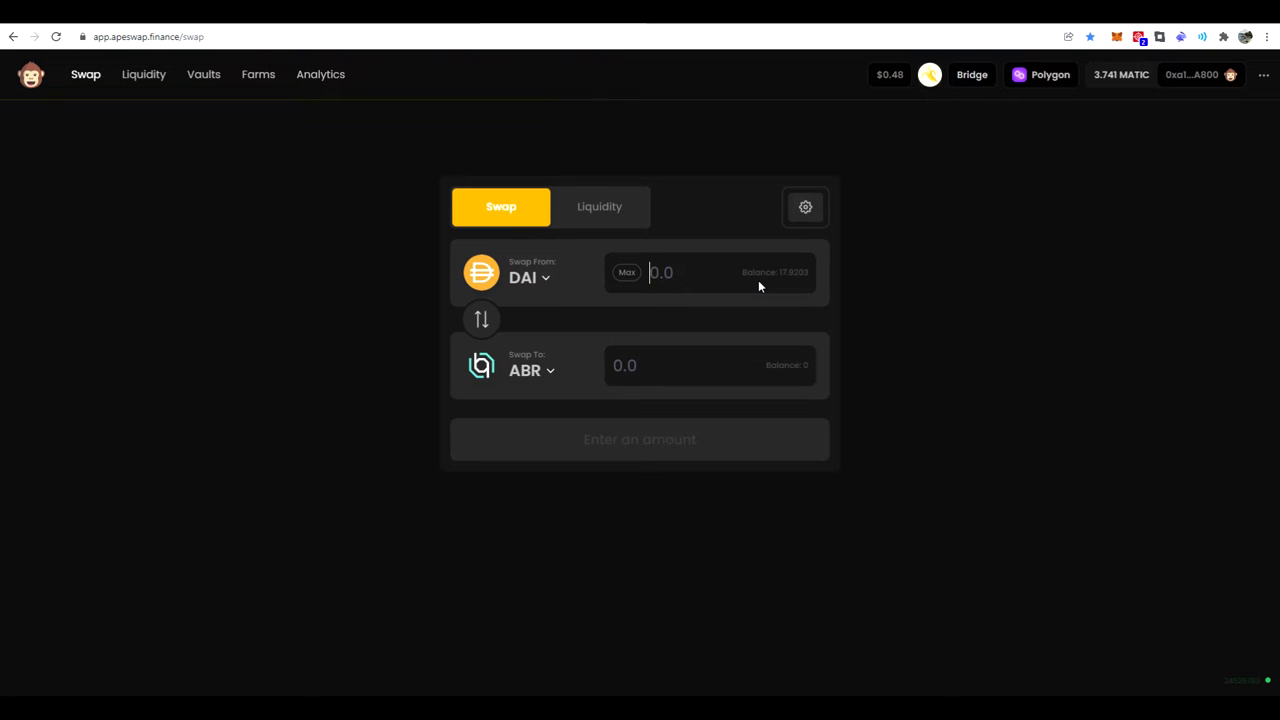
Swap the entire 17.9 DAI balance for about 6.18 ABR on ApeSwap
click(630, 274)
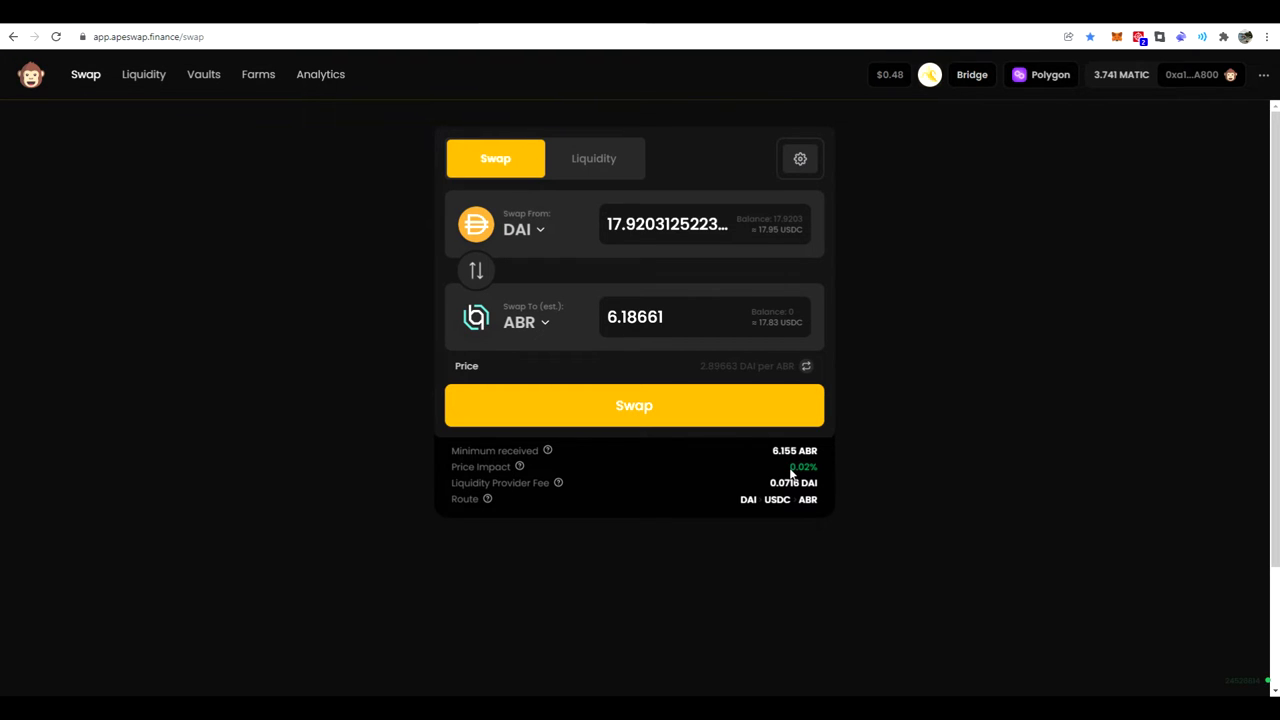
click(717, 408)
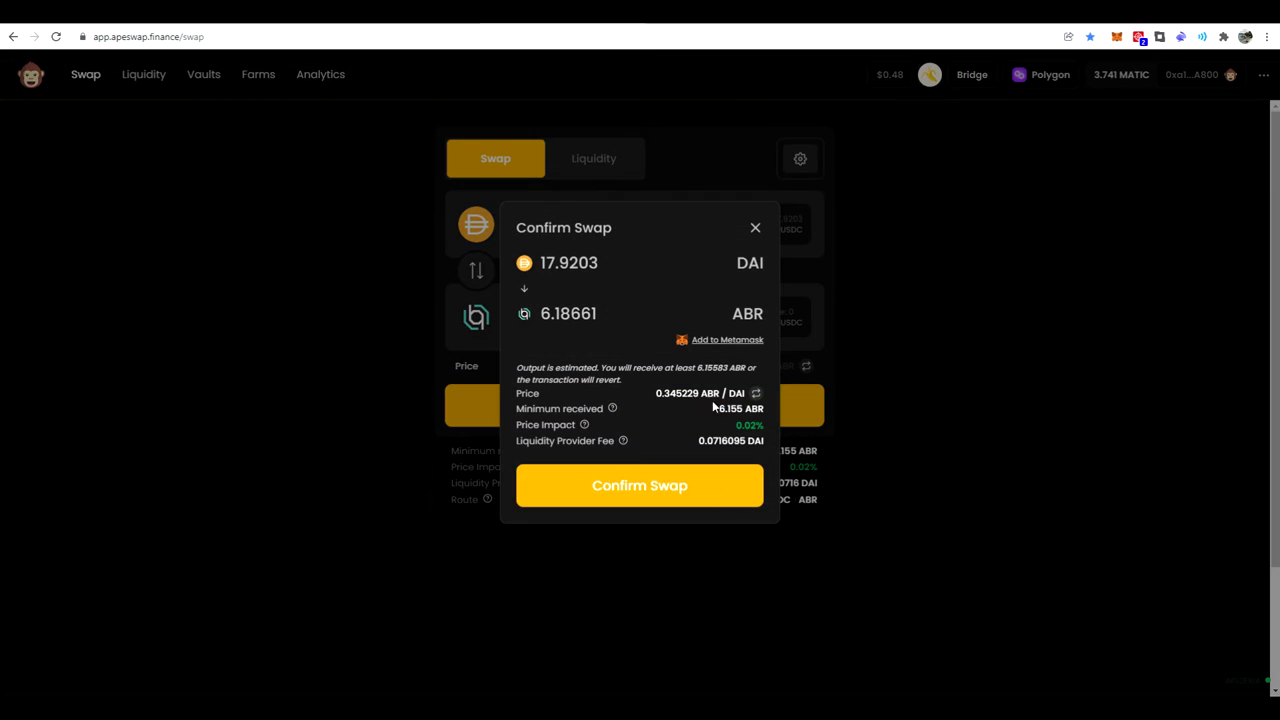
click(712, 492)
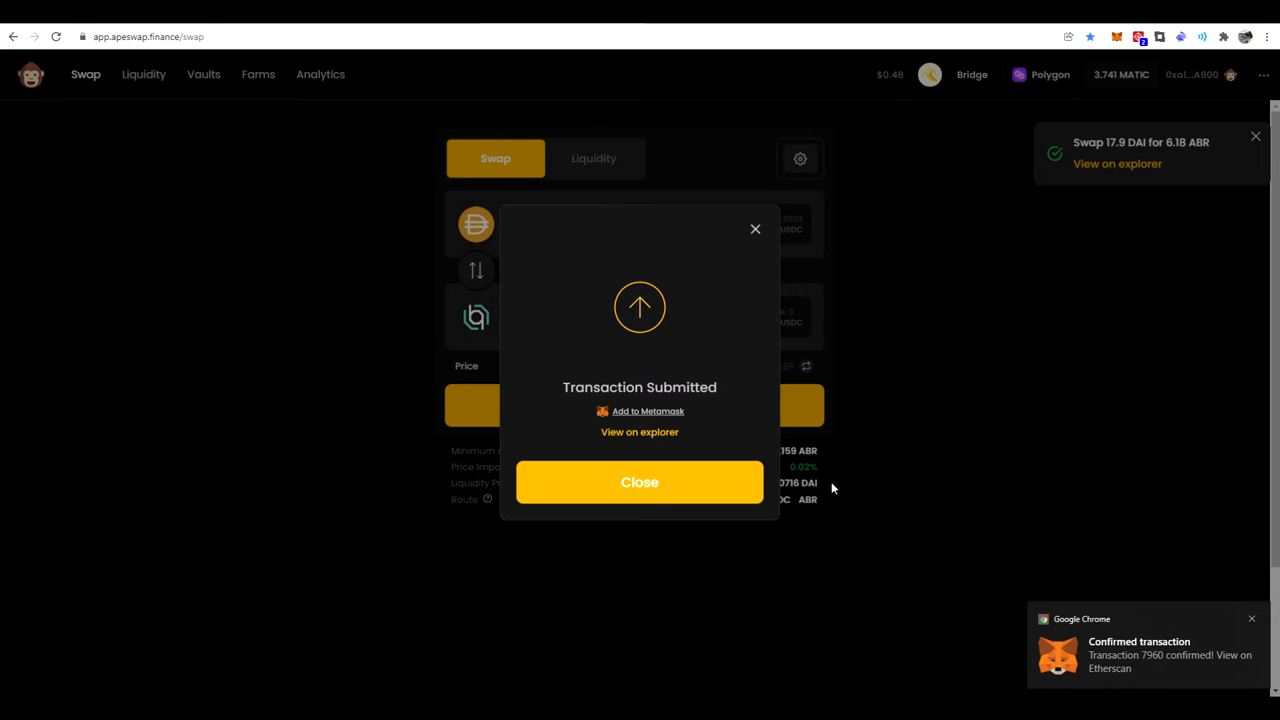
click(724, 492)
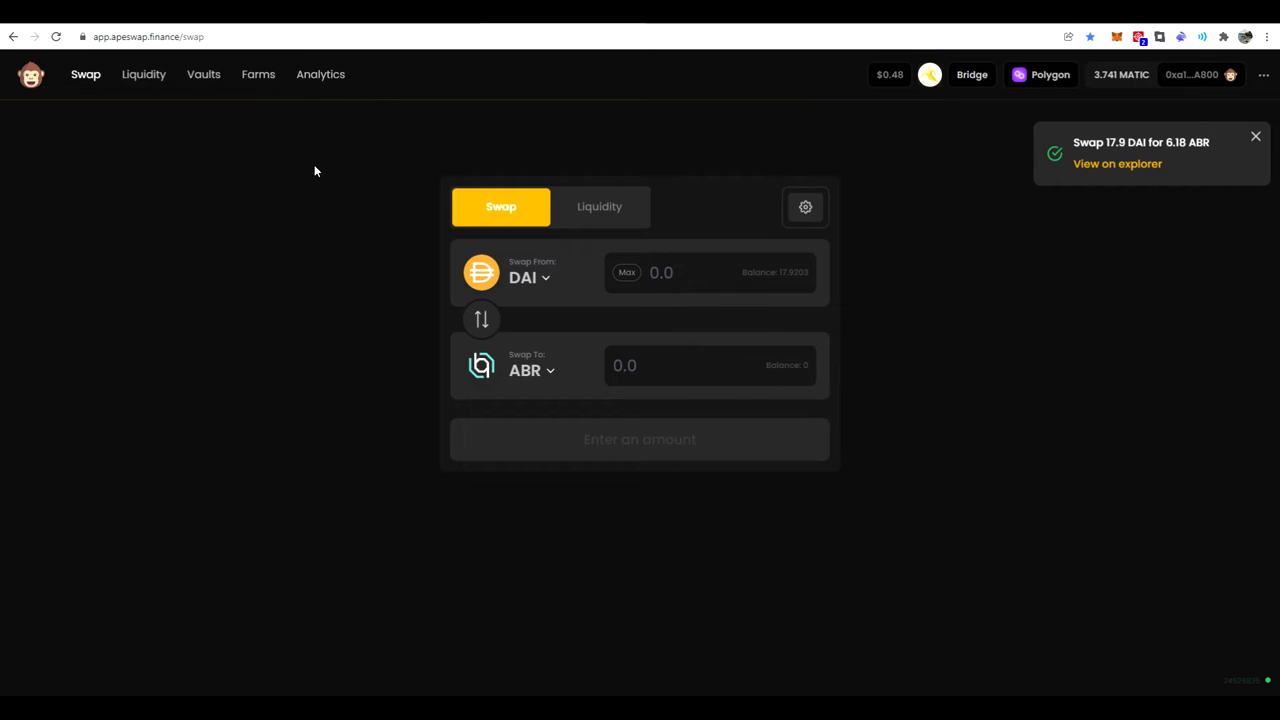
click(378, 22)
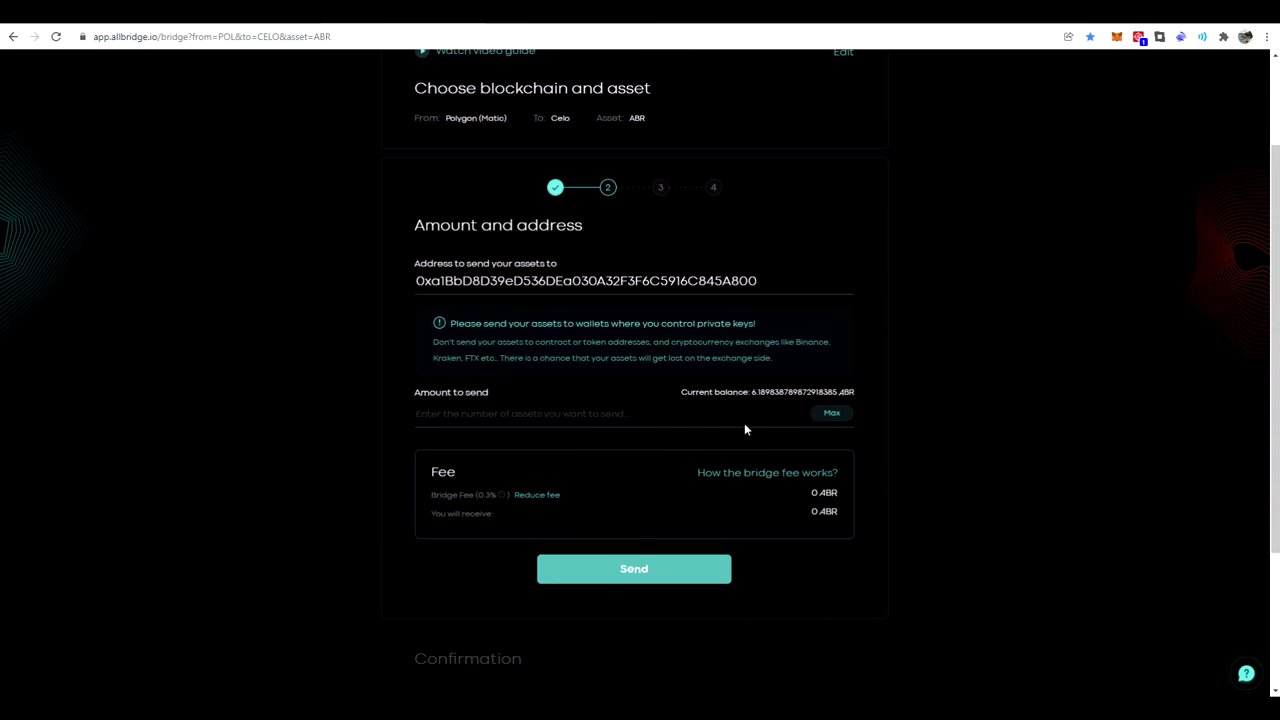
Send the maximum ABR balance from Polygon to Celo, paying the 0.08 ABR fee
click(829, 421)
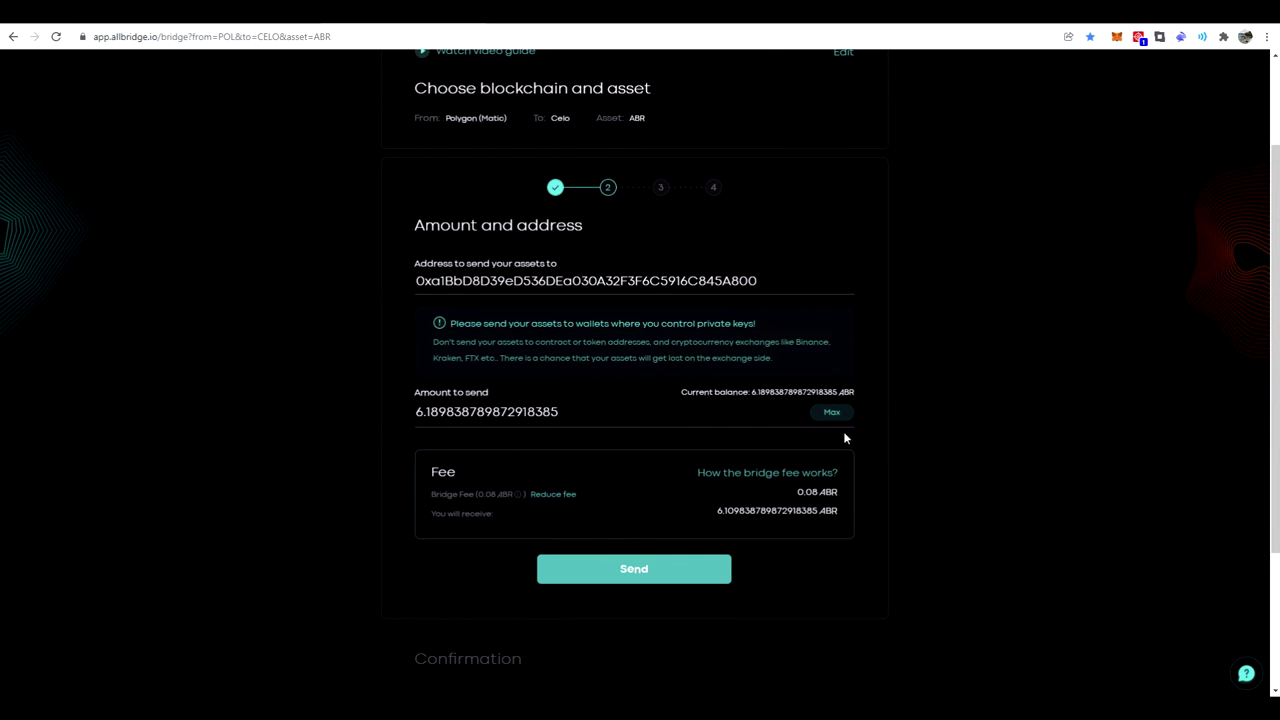
scroll(898, 482, down, 1)
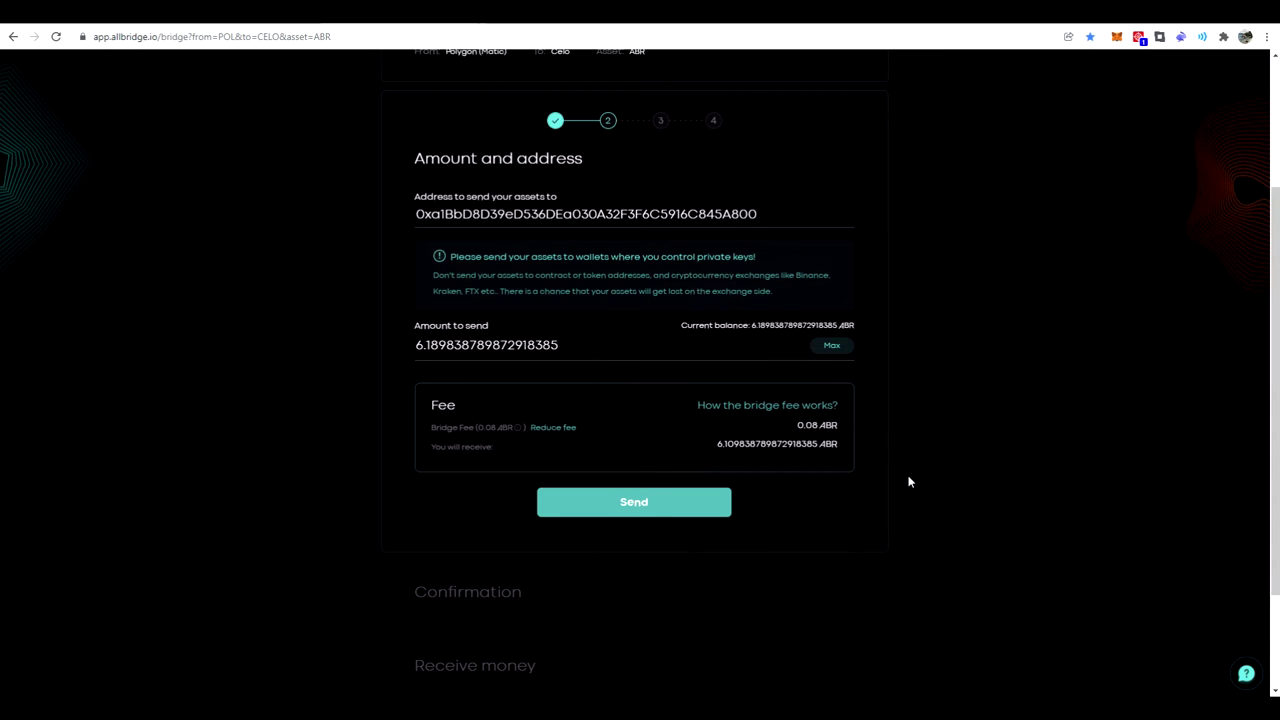
click(703, 505)
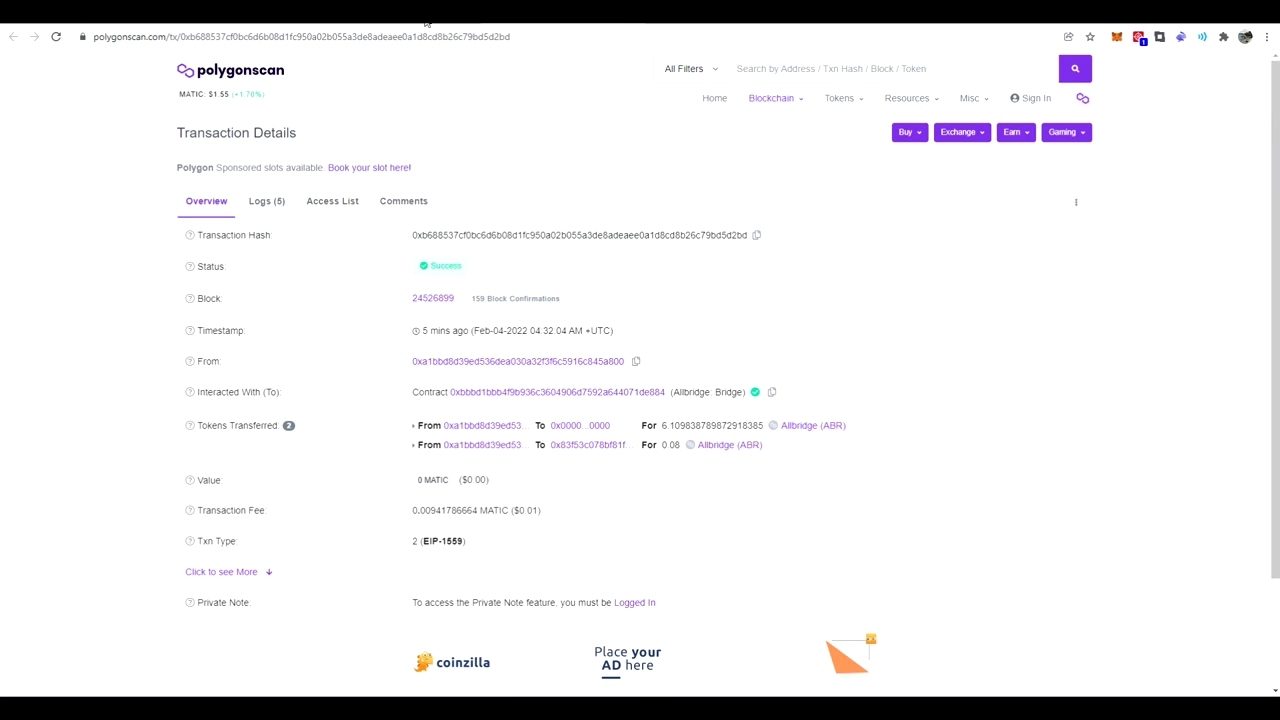
Return from the Polygonscan deposit transaction to the Allbridge confirmation step
key(ctrl+Tab)
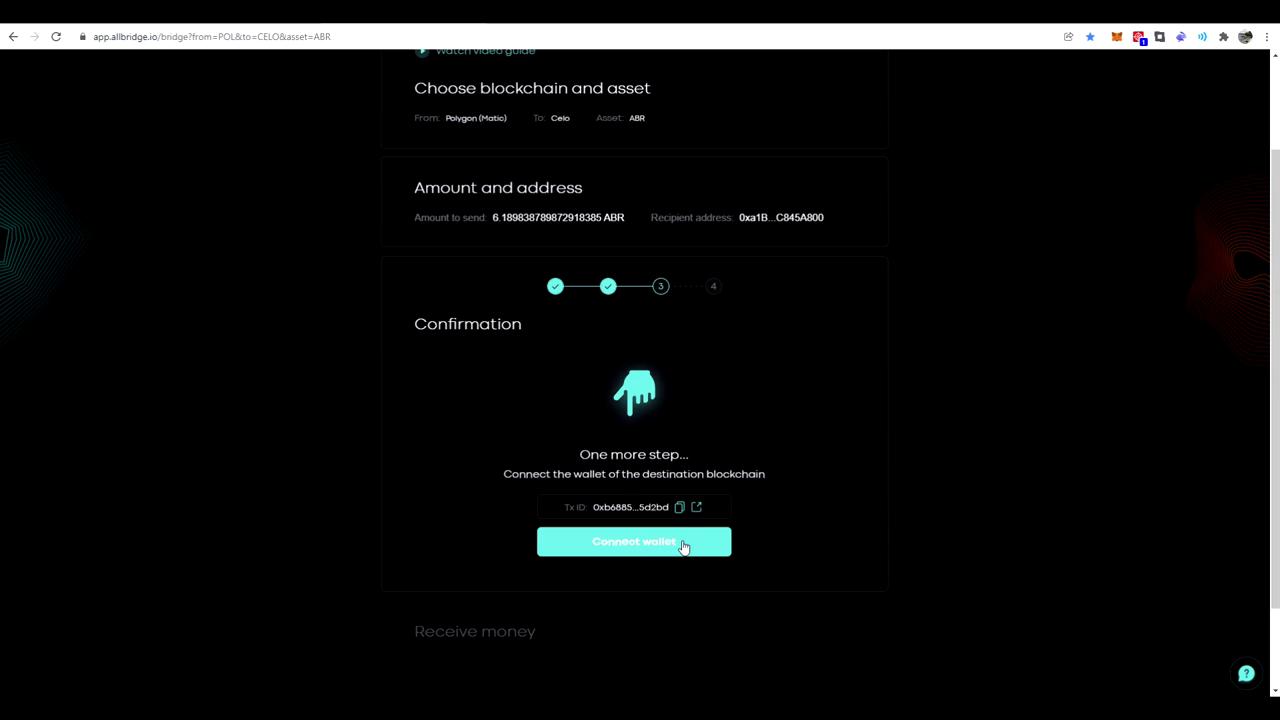
Connect MetaMask as the destination wallet and switch it to Celo Mainnet
click(684, 547)
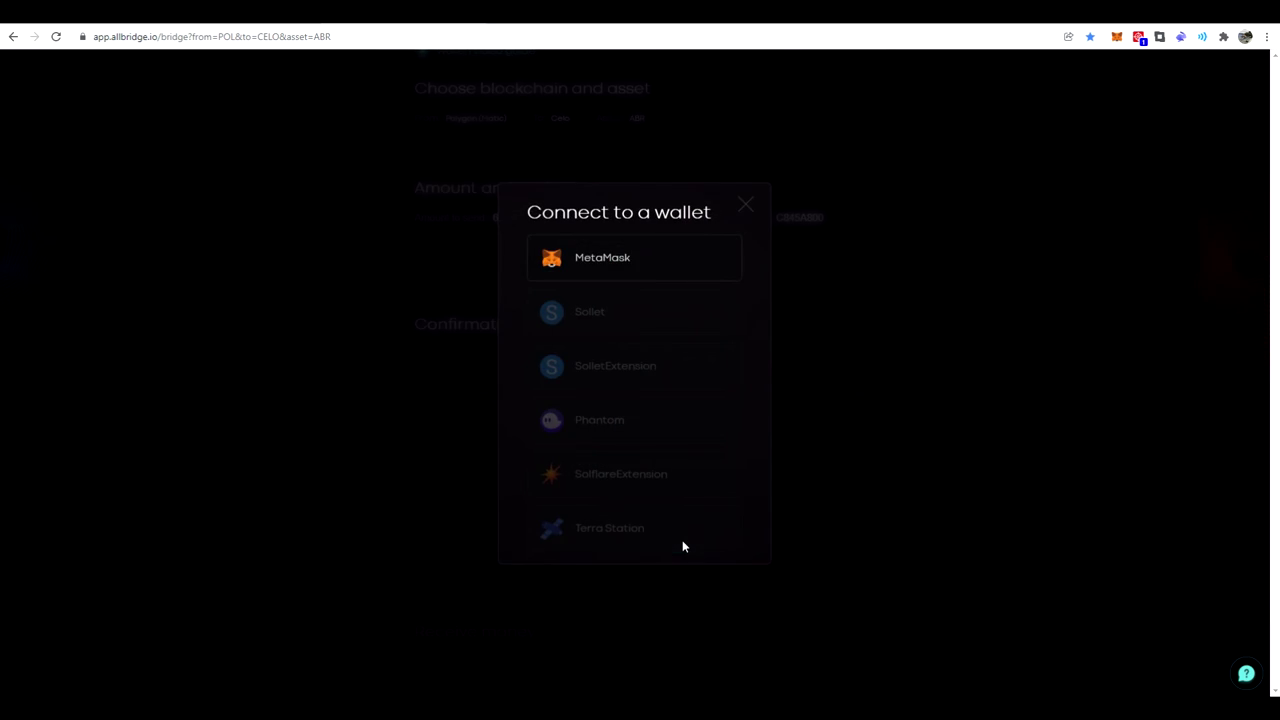
click(631, 263)
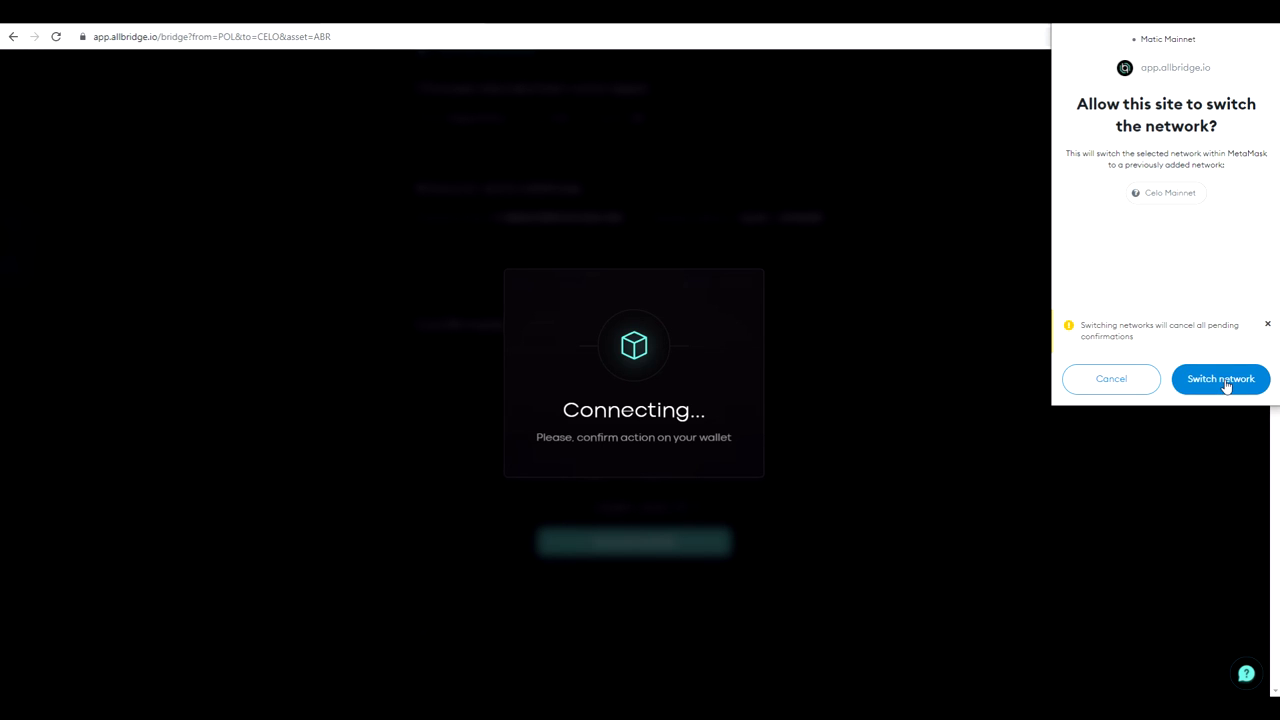
click(1226, 384)
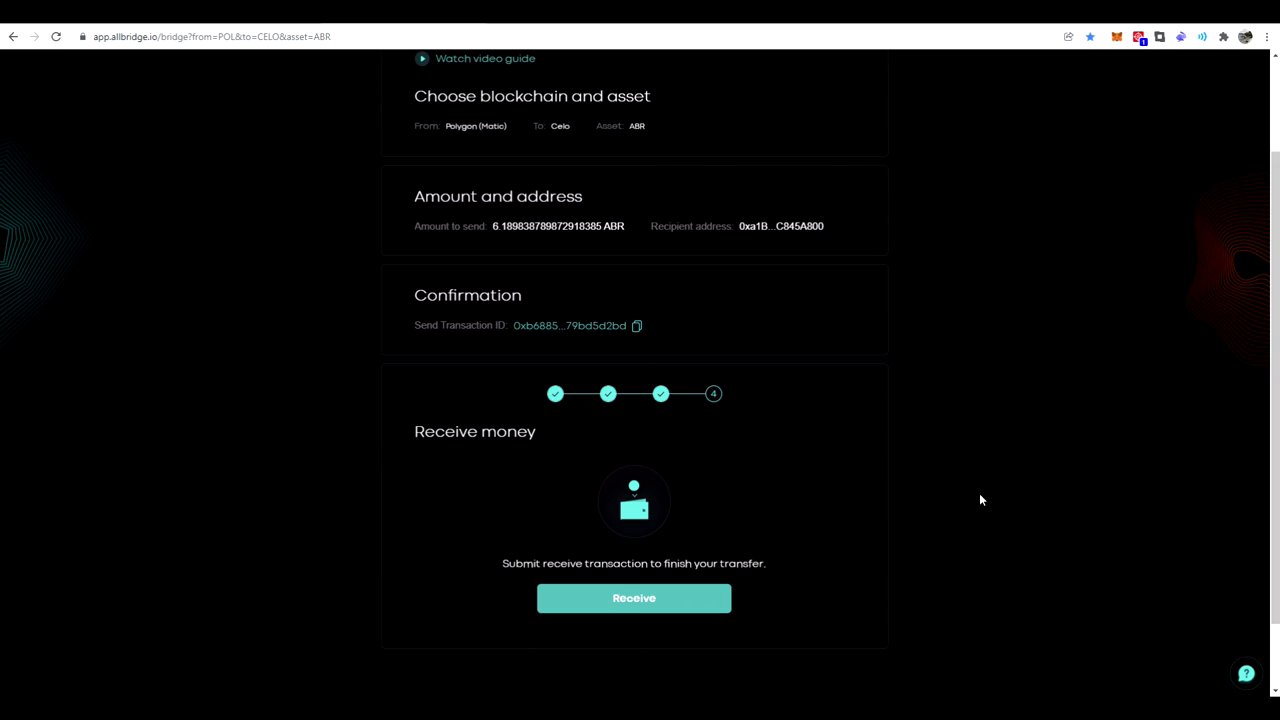
Claim the bridged 6.109838789 ABR on Celo with the Receive transaction
scroll(986, 512, down, 1)
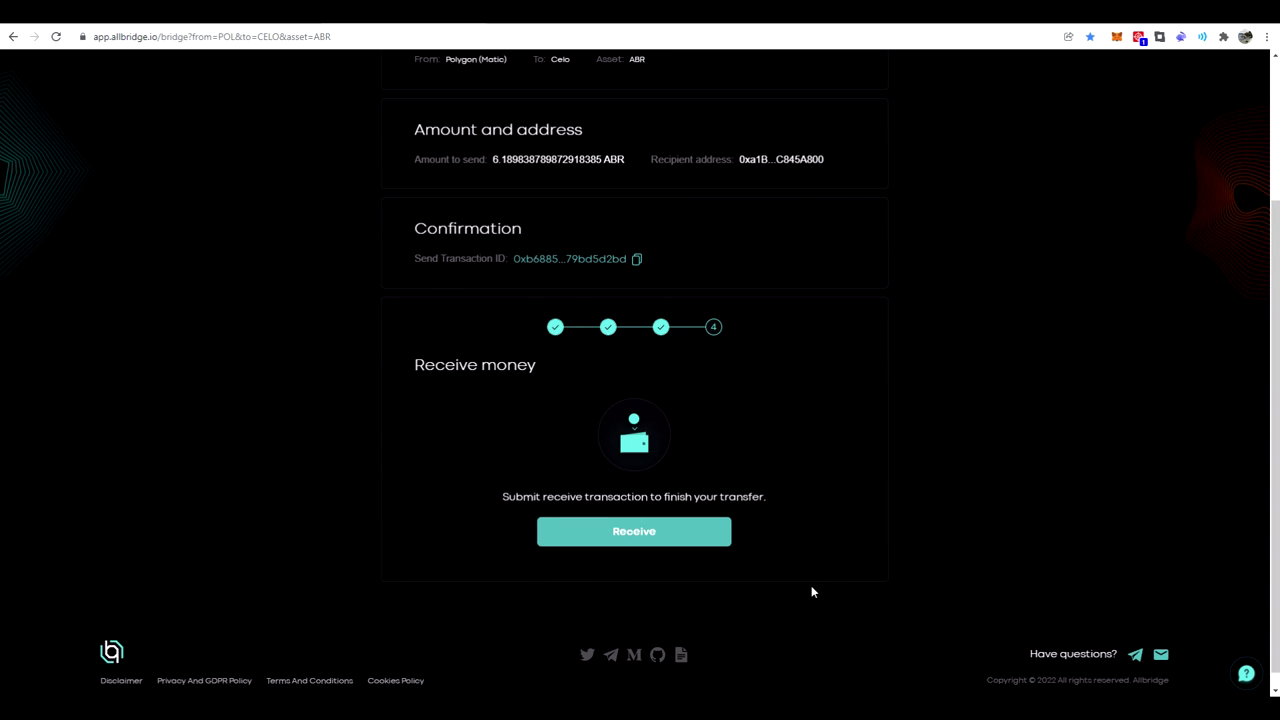
click(686, 533)
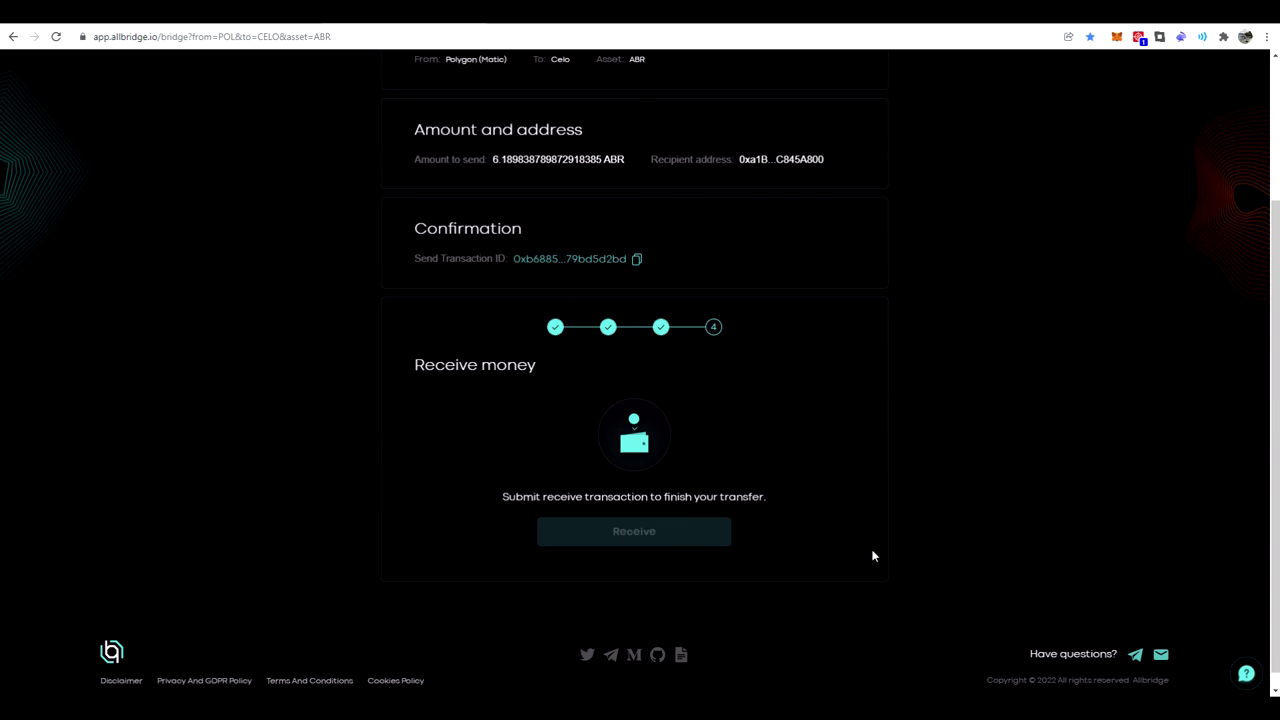